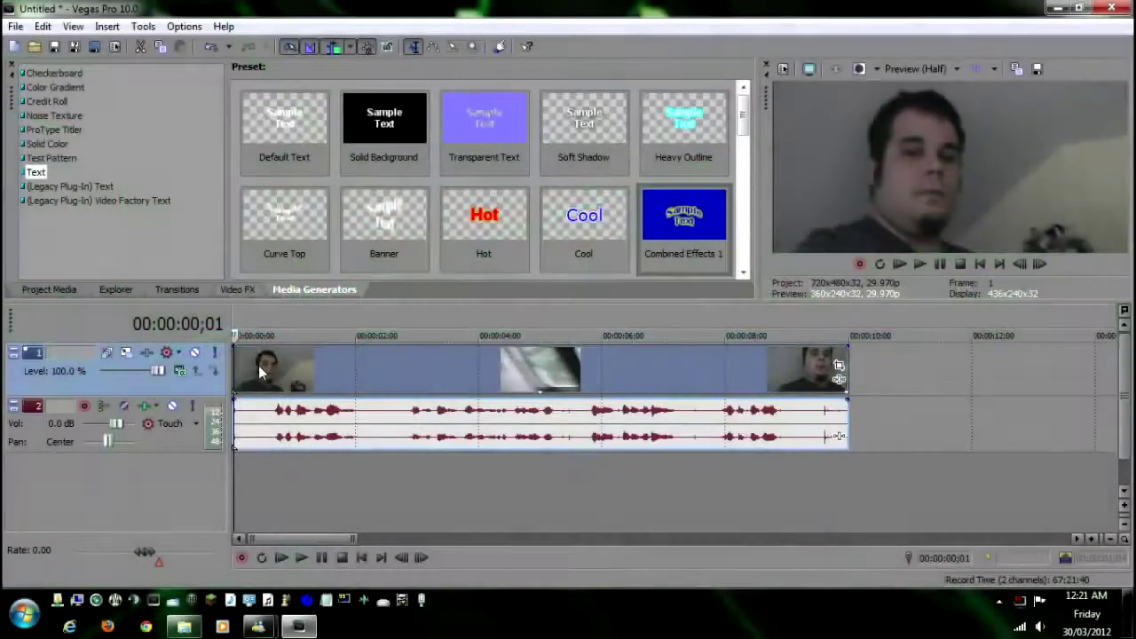
Step: Move the playhead into the clip and duplicate video track 1 from its header menu
left_click(259, 367)
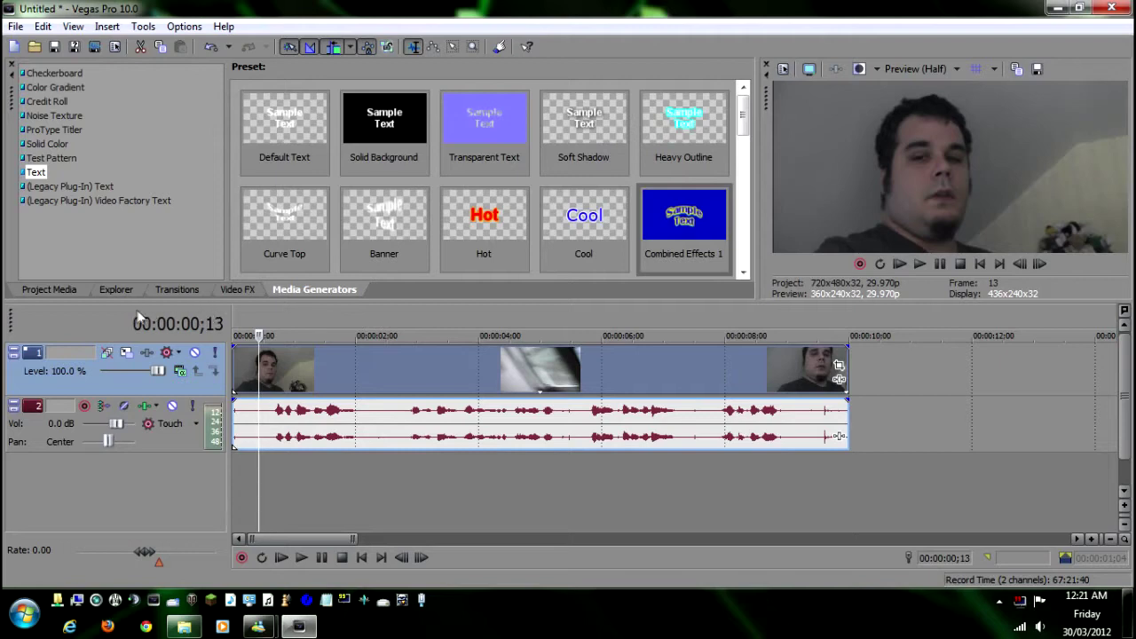
left_click(243, 293)
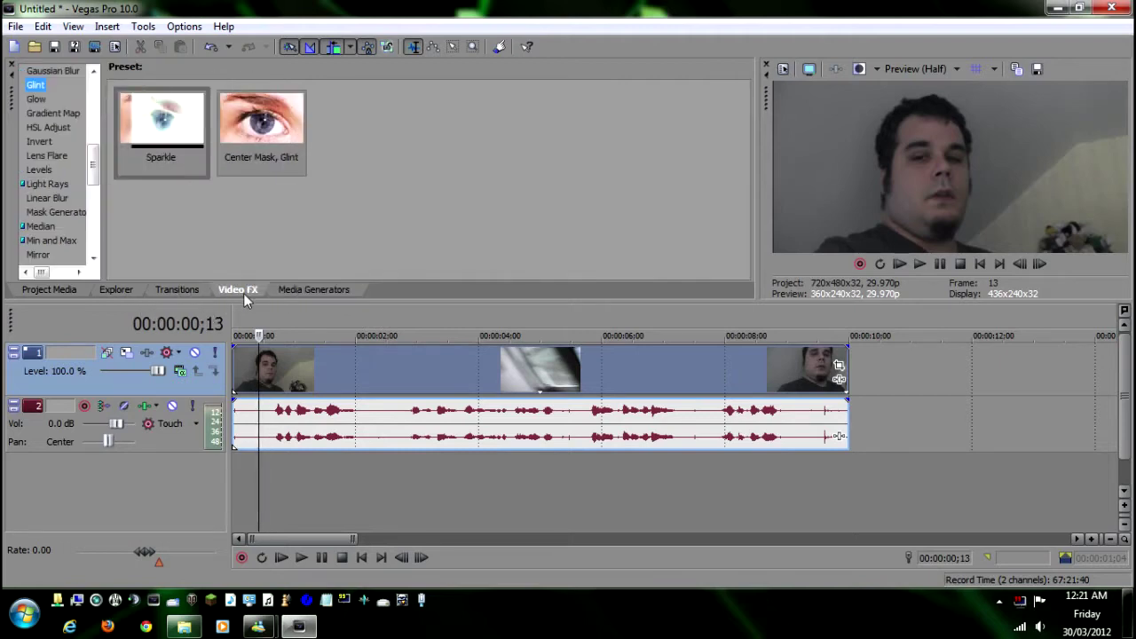
right_click(104, 384)
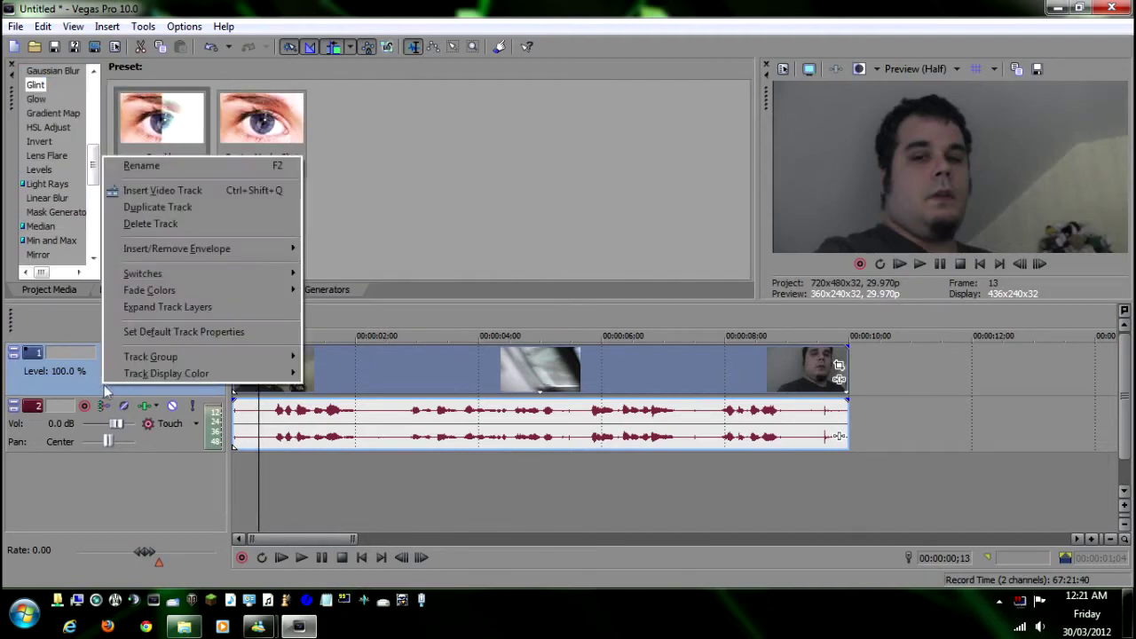
left_click(101, 380)
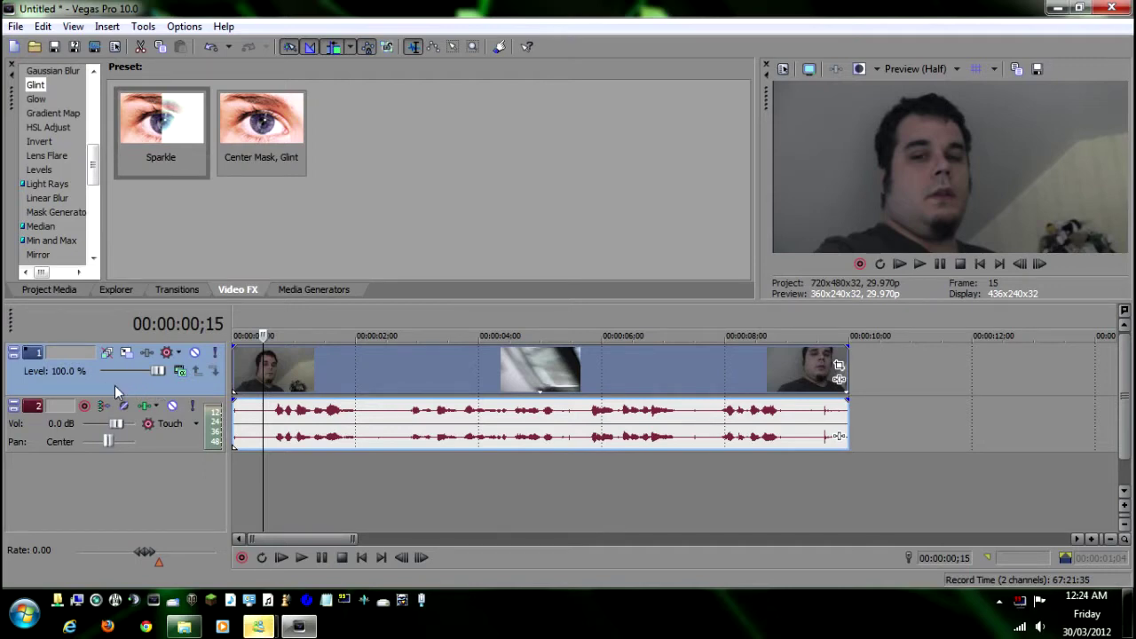
right_click(114, 385)
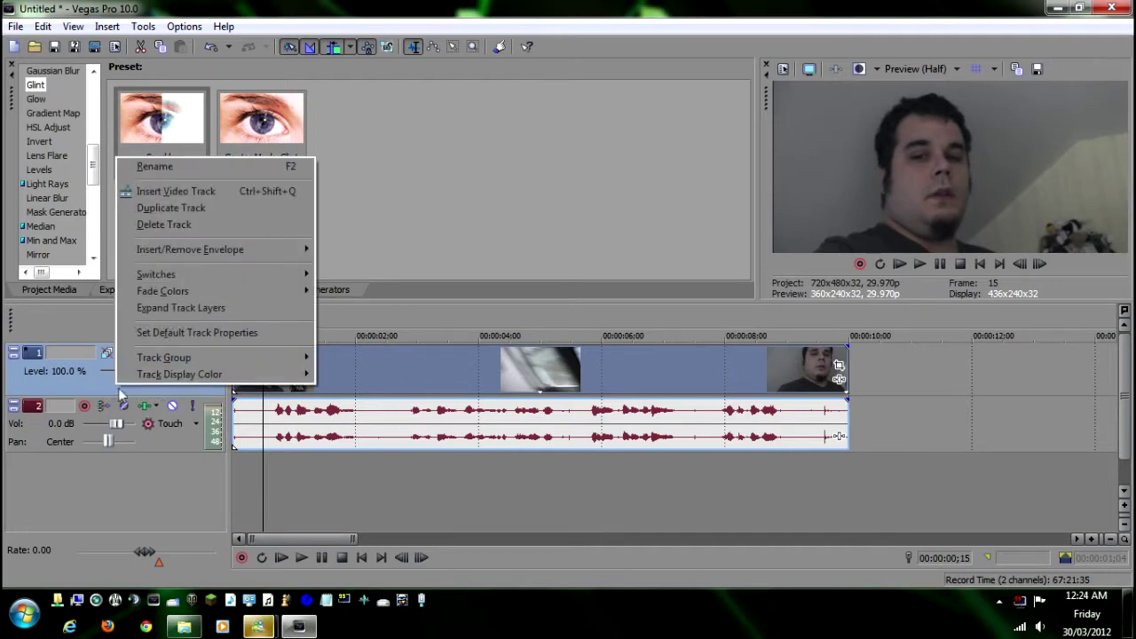
left_click(169, 210)
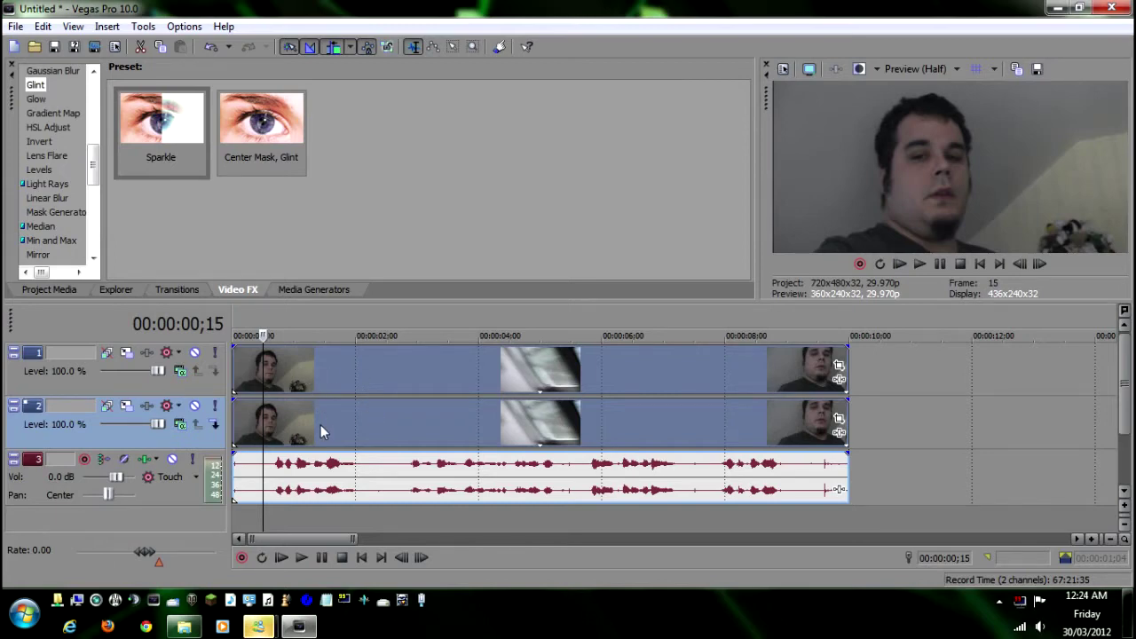
Step: In the top clip's Pan/Crop editor, draw a closed Anchor Creation mask around the subject's head
left_click(840, 368)
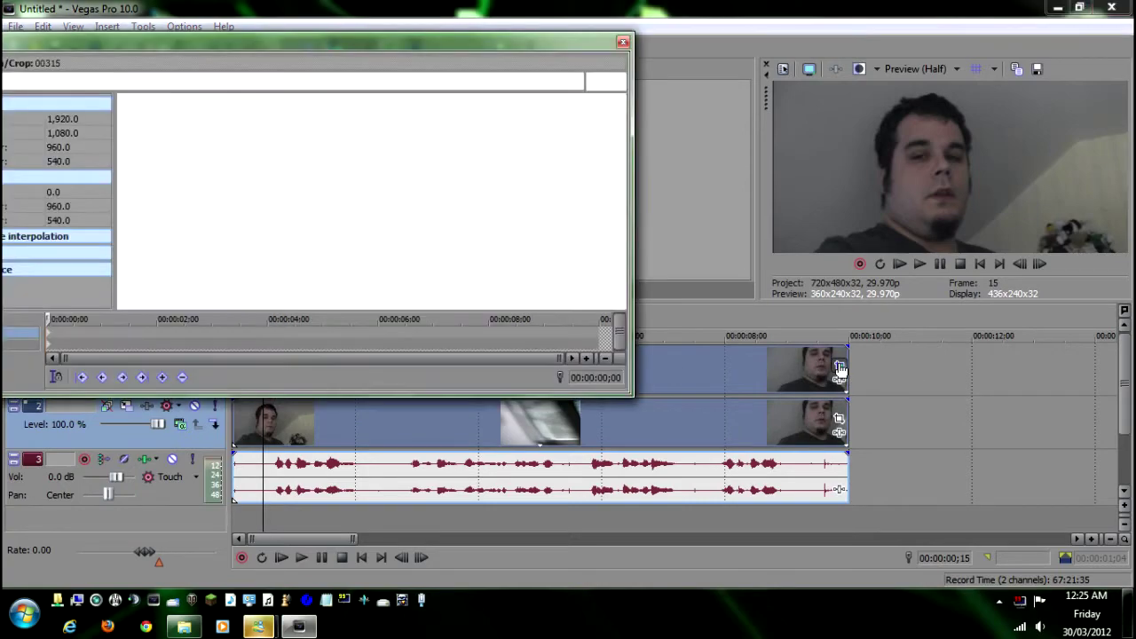
left_click_drag(163, 45, 293, 178)
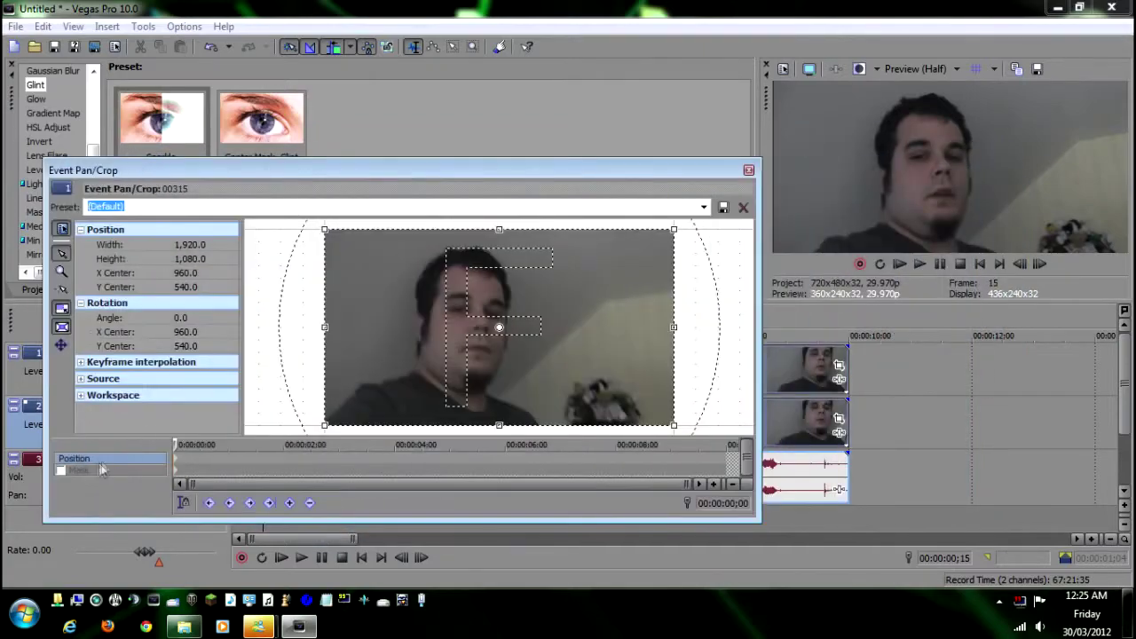
left_click(95, 471)
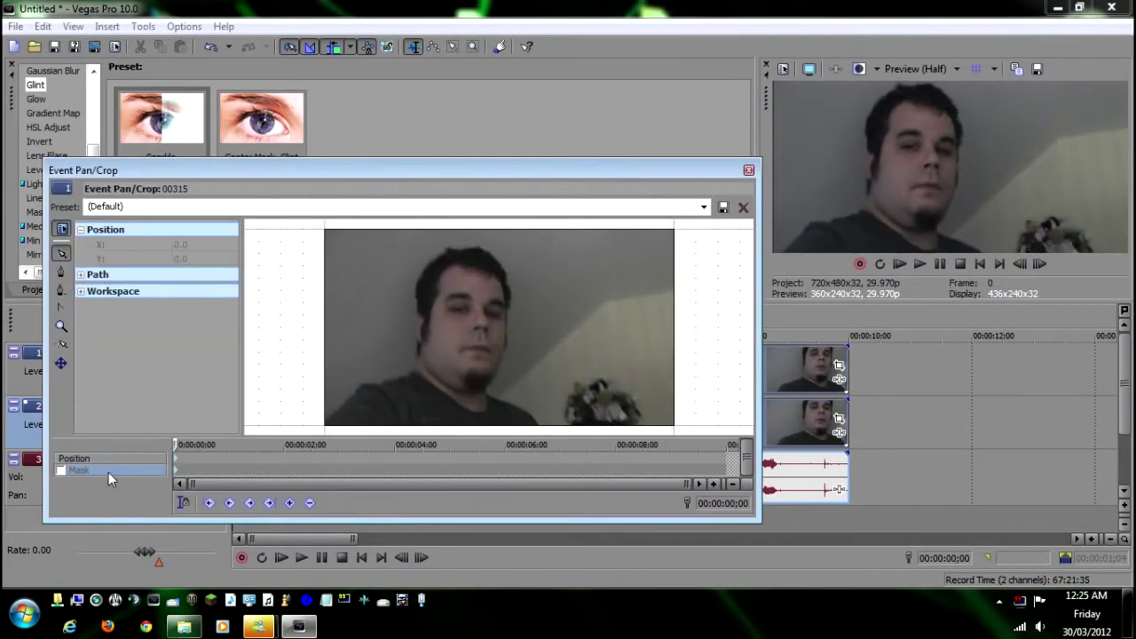
left_click(59, 273)
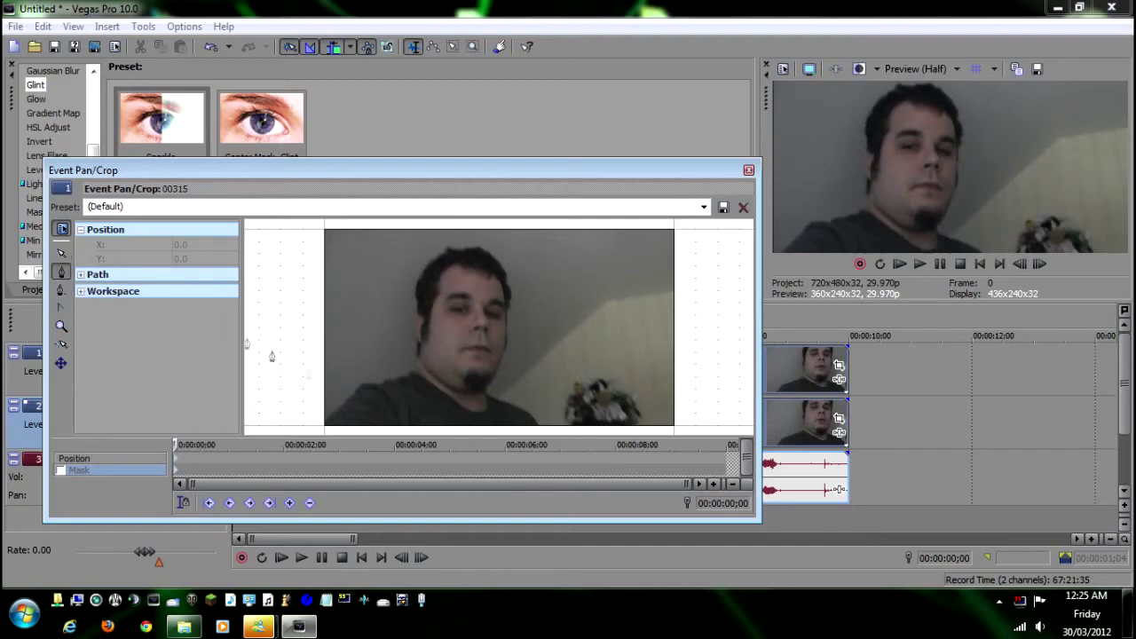
left_click(462, 407)
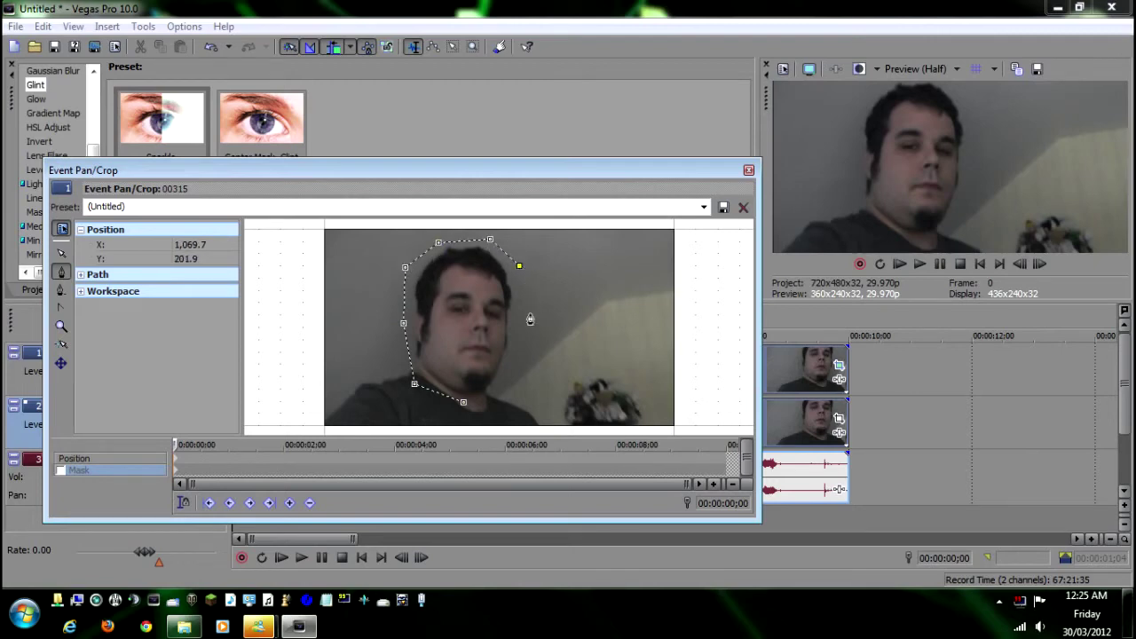
left_click(471, 404)
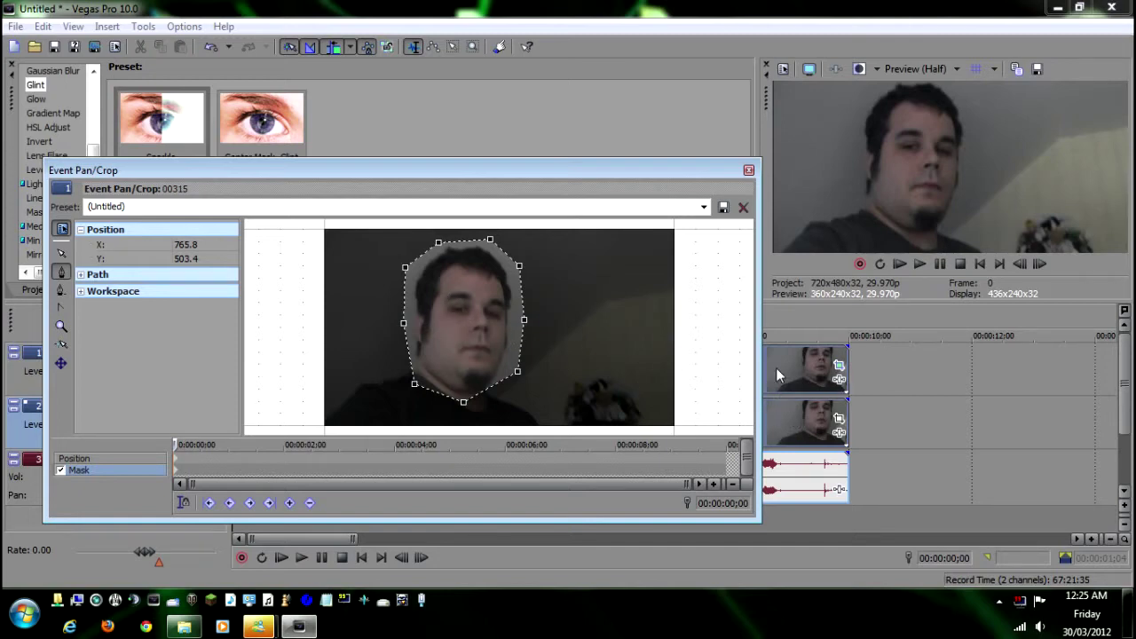
left_click(748, 171)
Step: Check the mask, then apply the Pixelate effect's Large preset to the top track's clip
key("space")
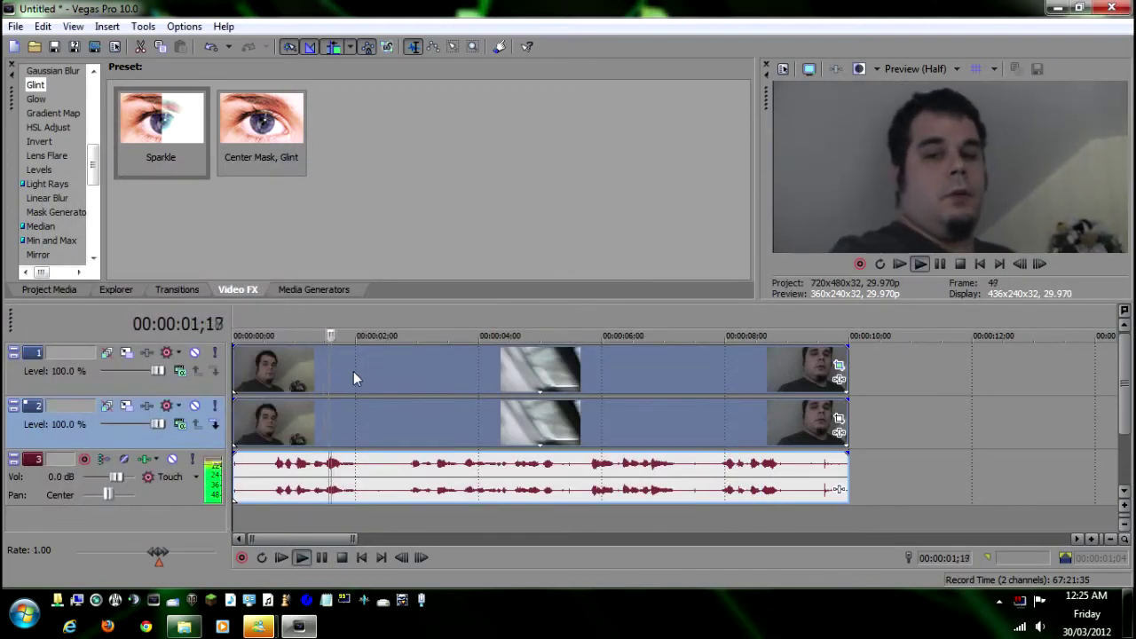
key("Return")
left_click(266, 381)
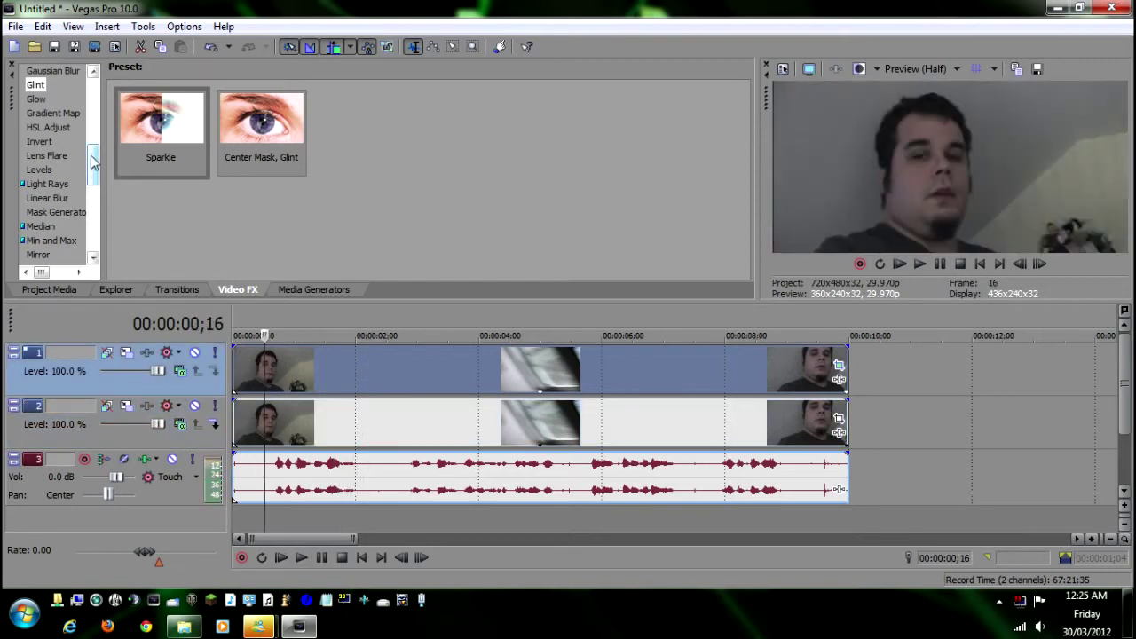
left_click_drag(92, 160, 93, 178)
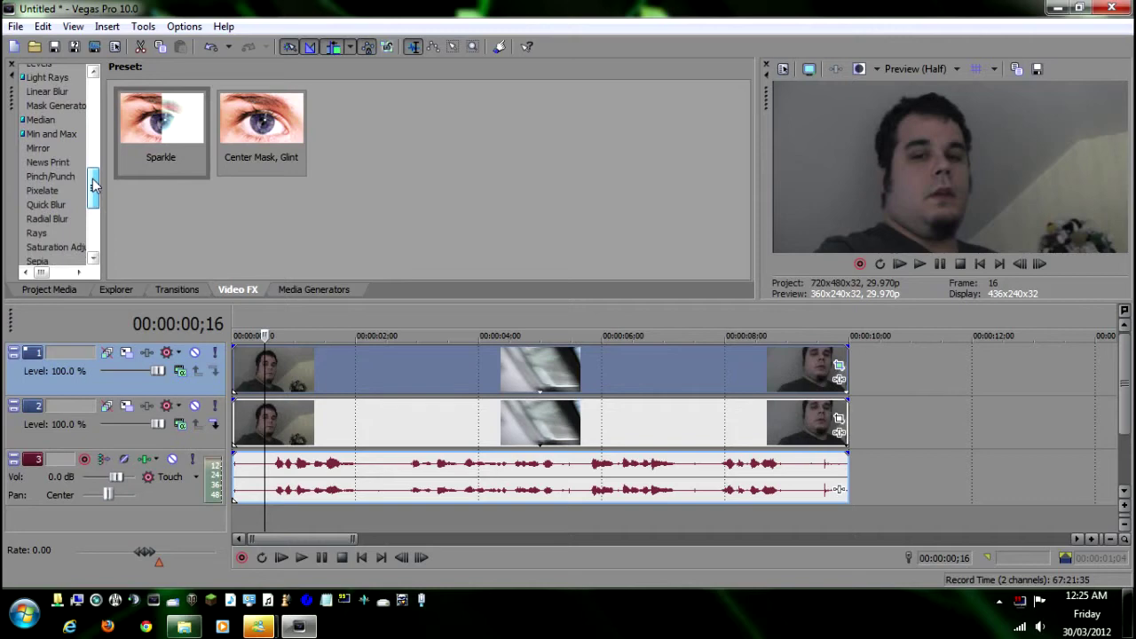
left_click(45, 190)
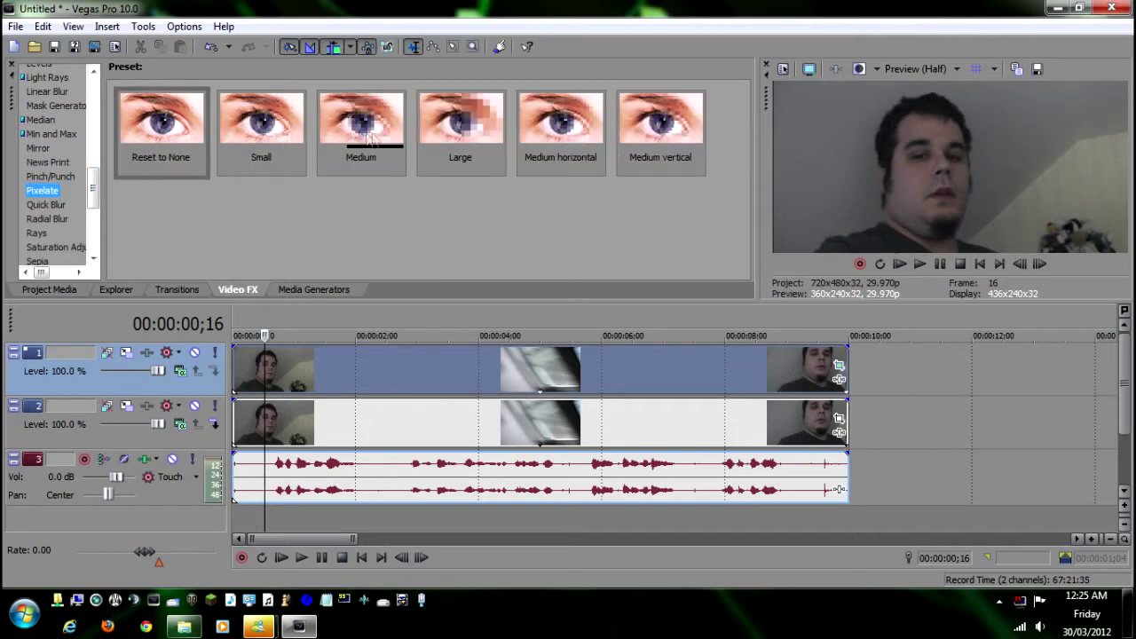
left_click_drag(468, 131, 420, 364)
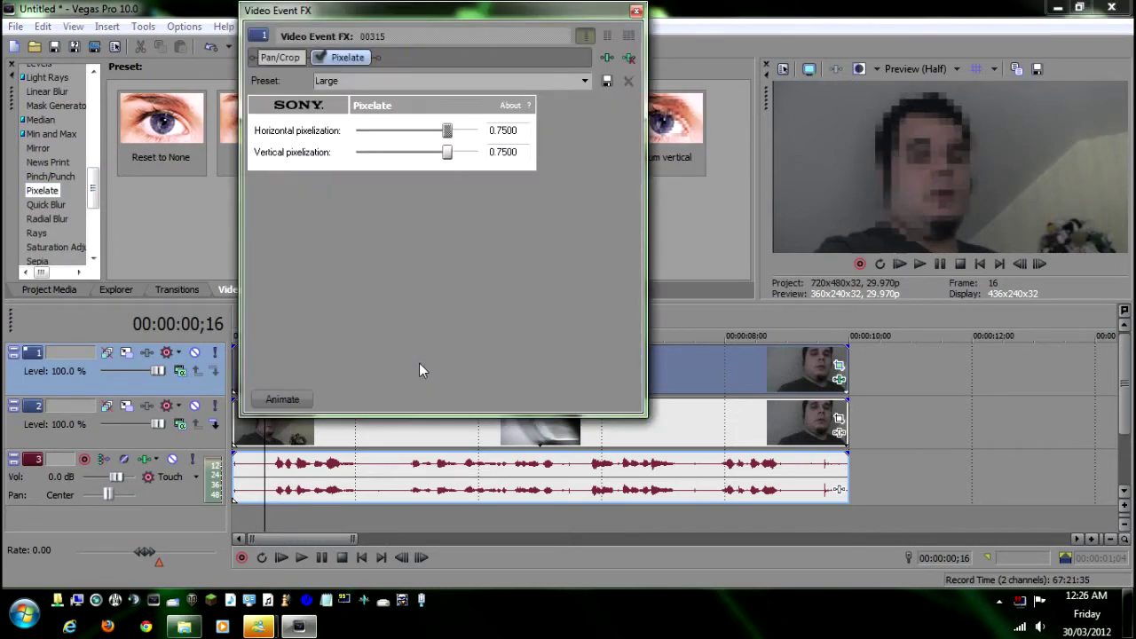
left_click(636, 10)
Step: Play back the pixelated face to review the result
key("space")
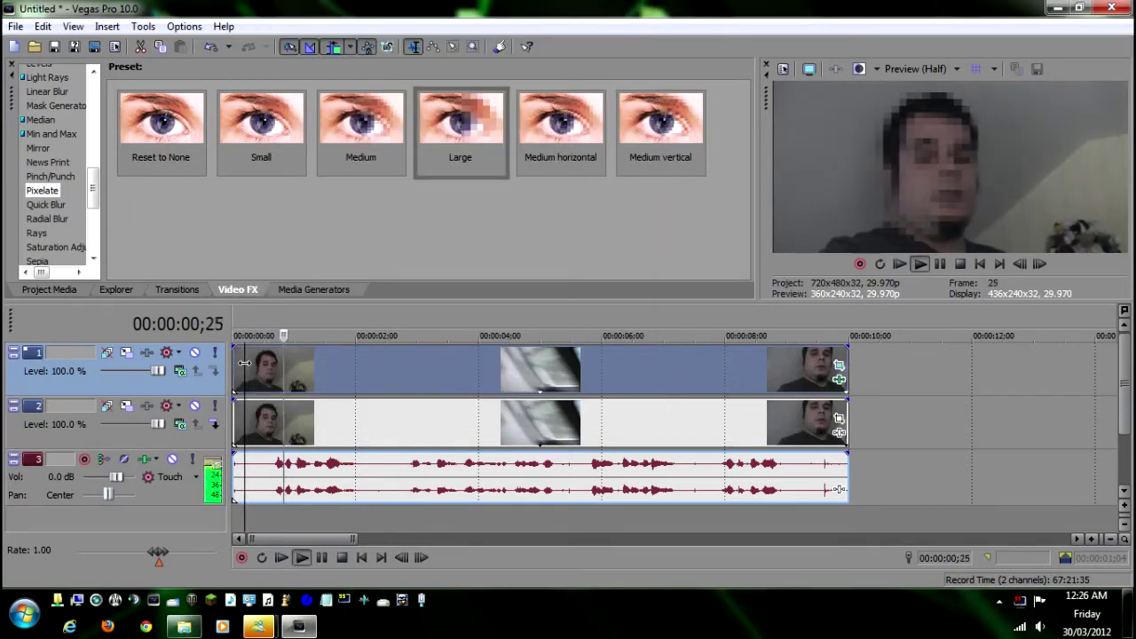
key("Return")
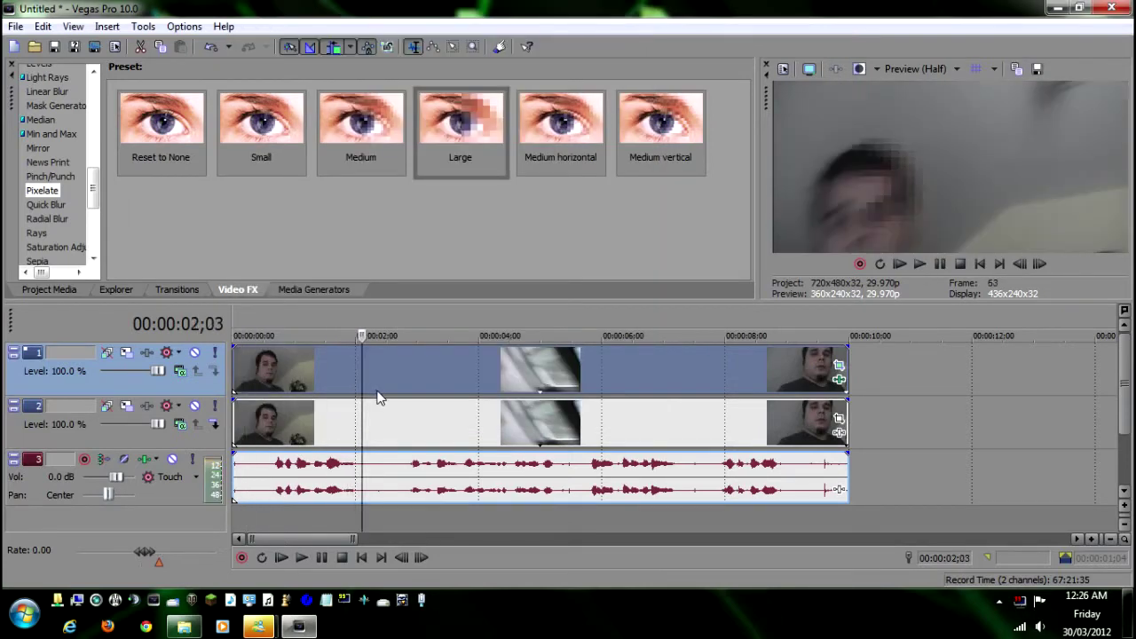
key("space")
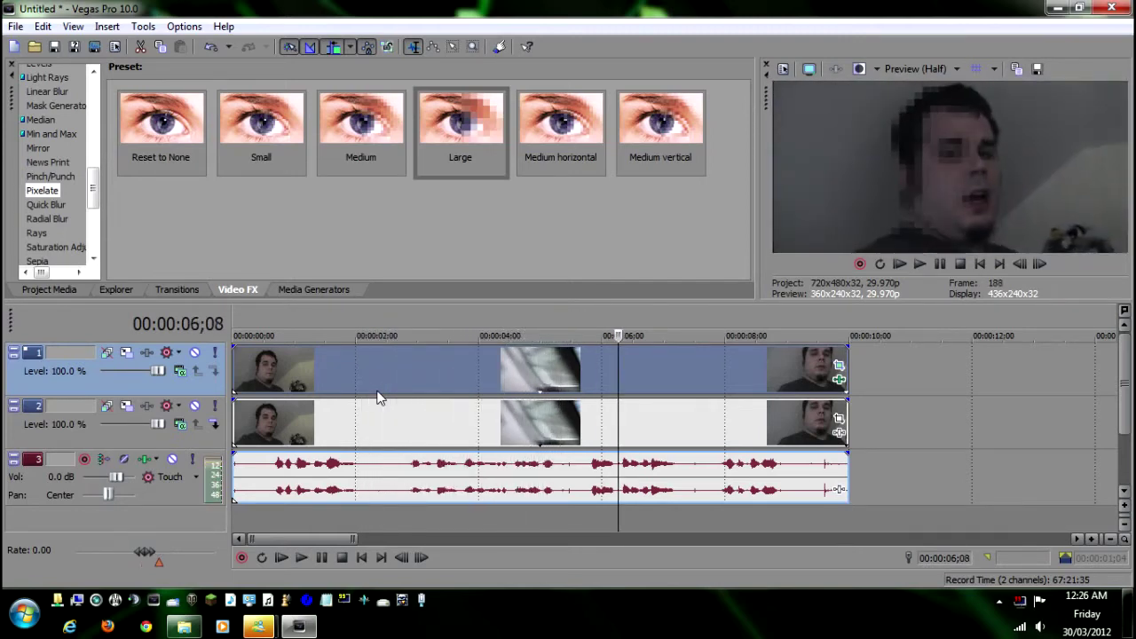
left_click(352, 388)
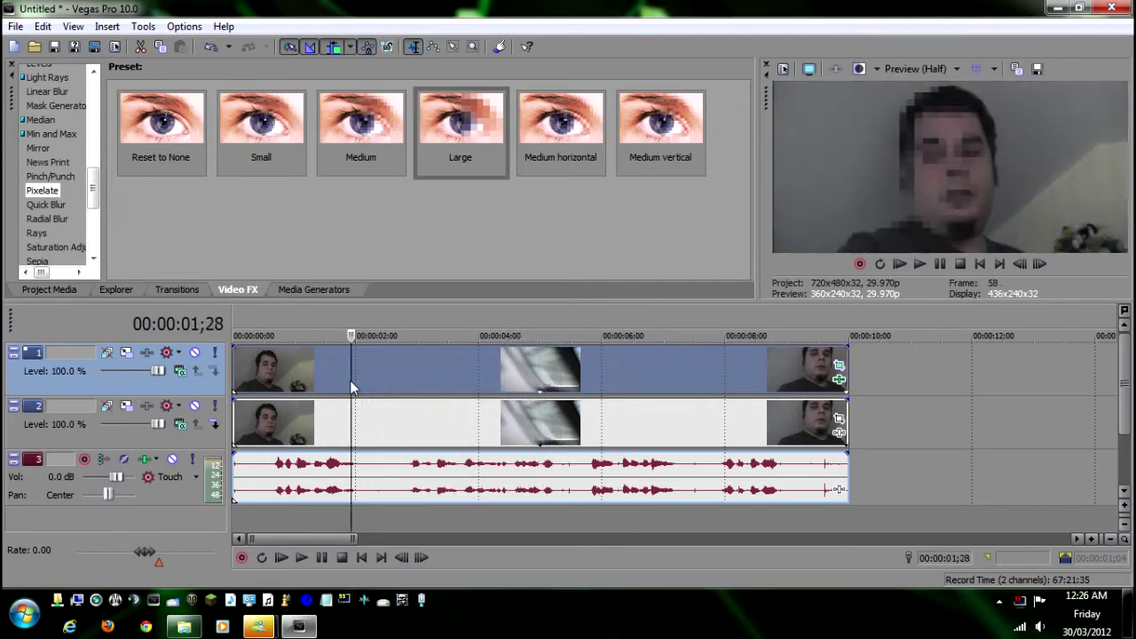
Step: With the Normal Edit tool, position the mask on the face at the start and again near one second
left_click(838, 366)
key("space")
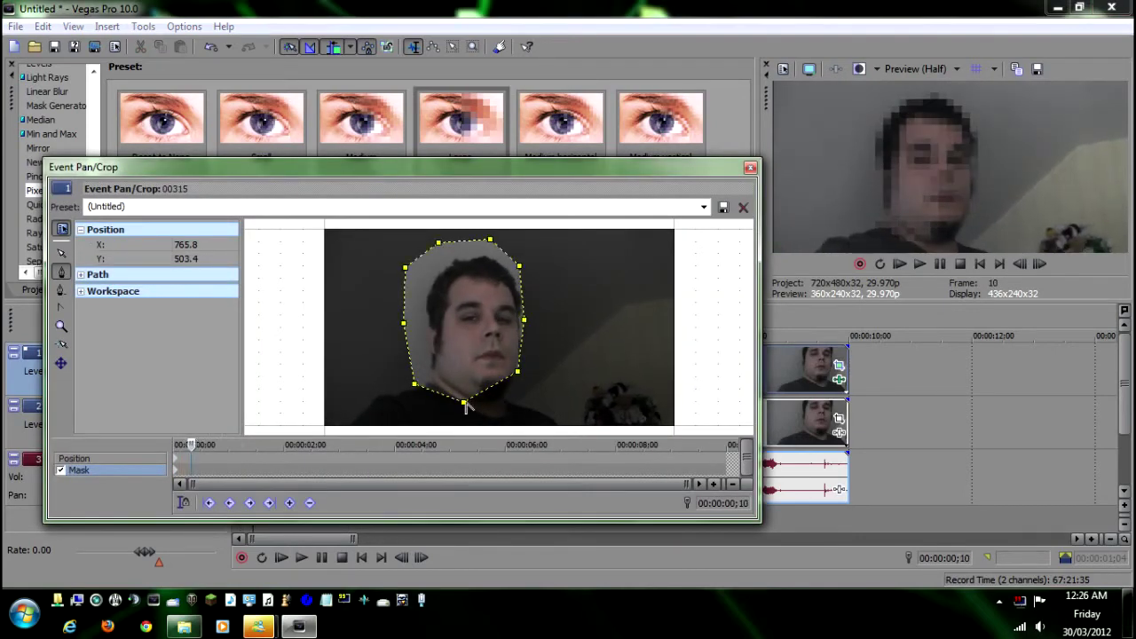
left_click(62, 253)
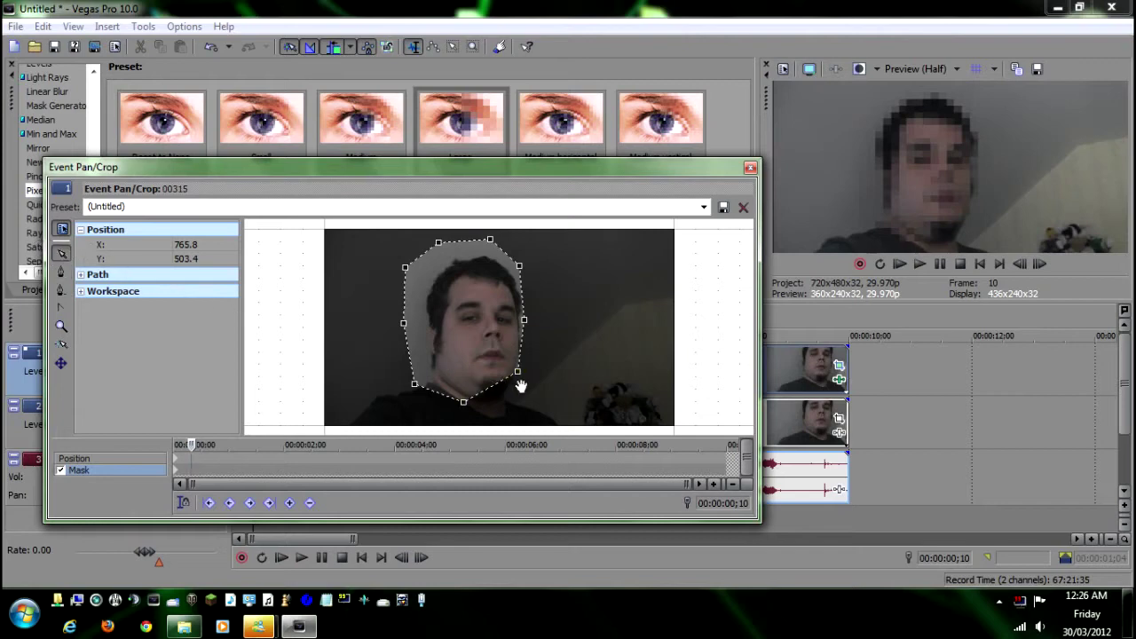
left_click_drag(519, 377, 533, 383)
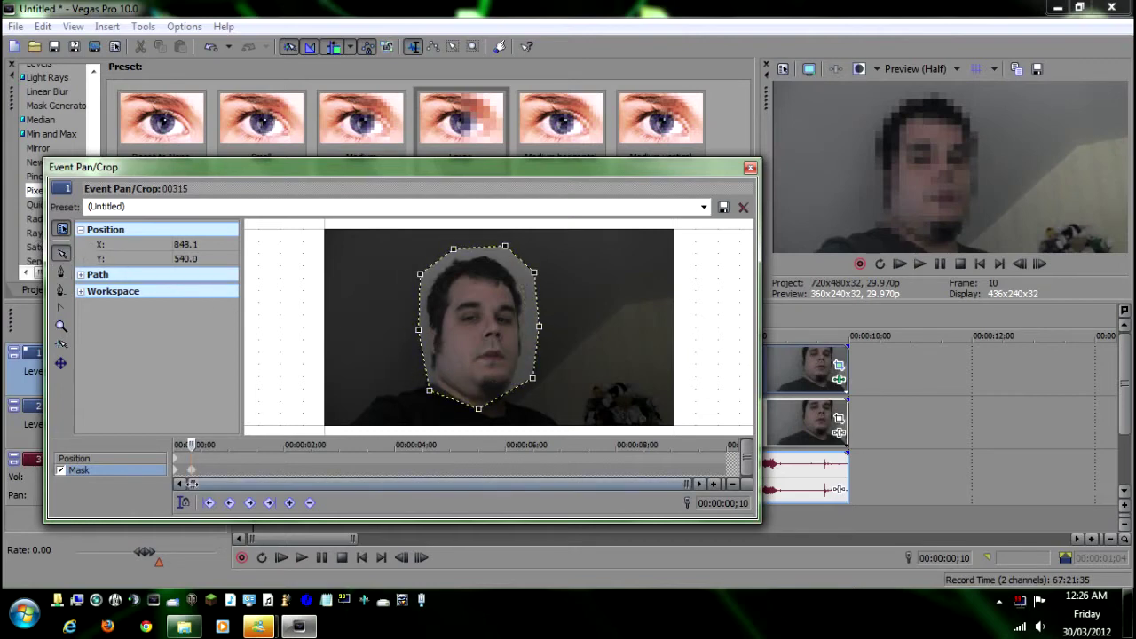
left_click_drag(191, 445, 238, 444)
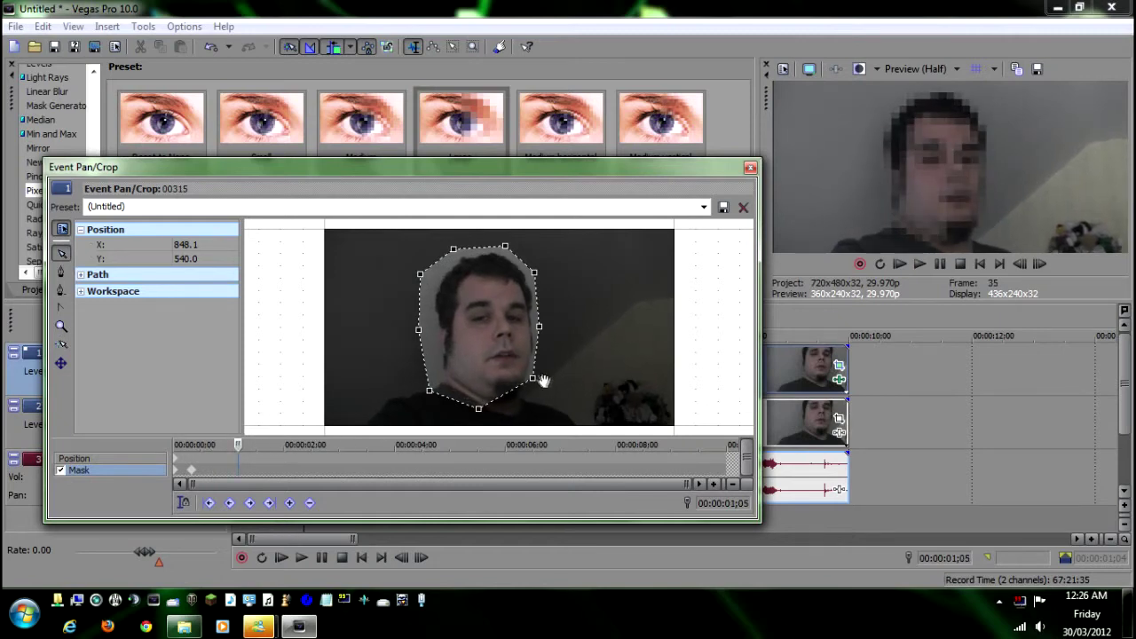
left_click_drag(543, 382, 547, 384)
Step: Add mask keyframes near 1;26 and 2;02 as the head moves, then play to check tracking
left_click_drag(238, 445, 278, 444)
mouse_move(543, 384)
left_mouse_down()
mouse_move(545, 393)
mouse_move(550, 382)
left_mouse_up()
mouse_move(278, 444)
left_mouse_down()
mouse_move(298, 445)
mouse_move(286, 445)
left_mouse_up()
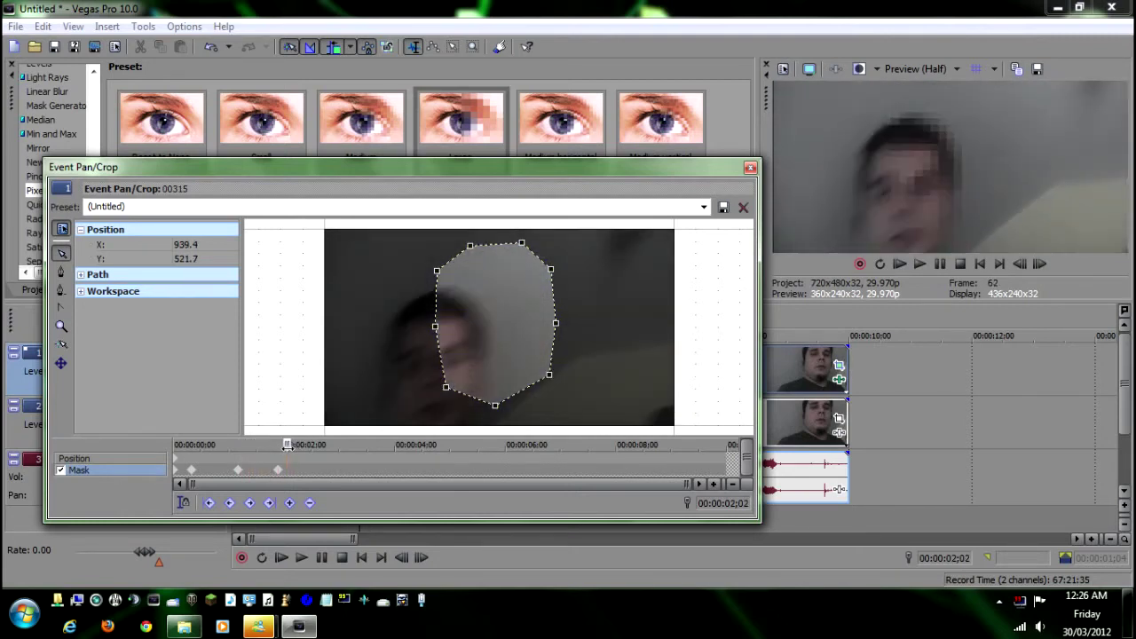
left_click_drag(562, 374, 803, 395)
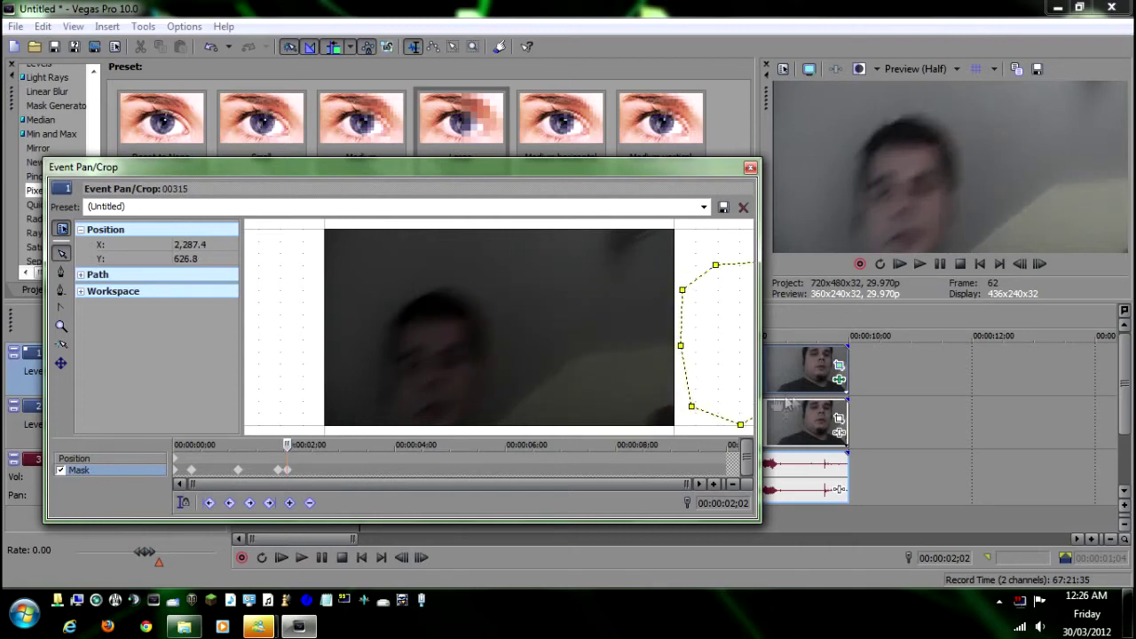
key("space")
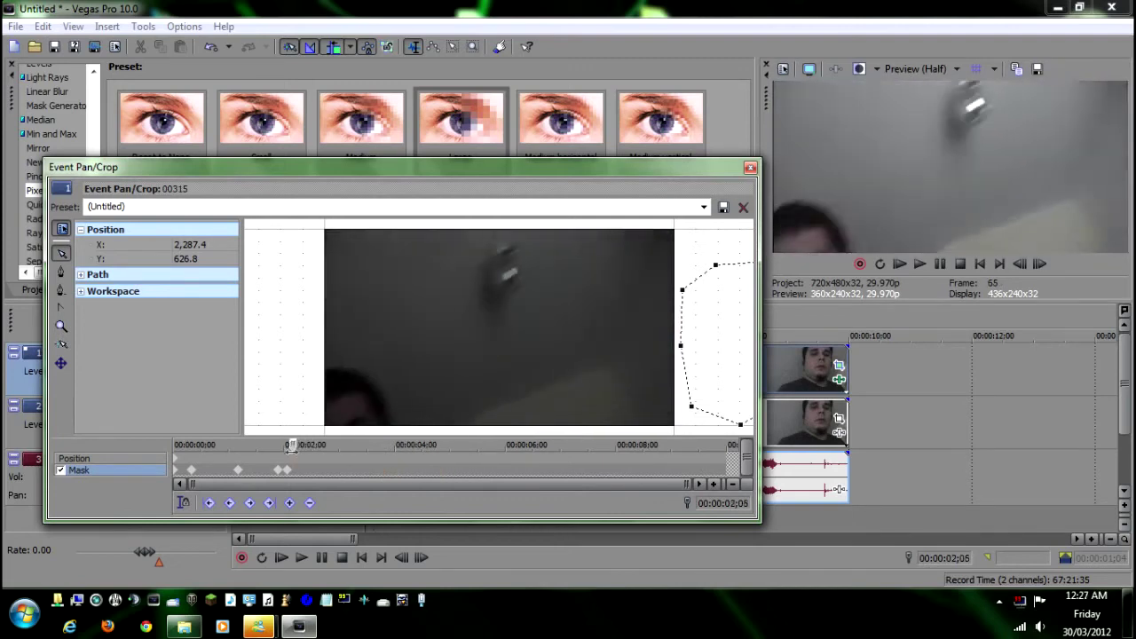
left_click_drag(291, 447, 278, 455)
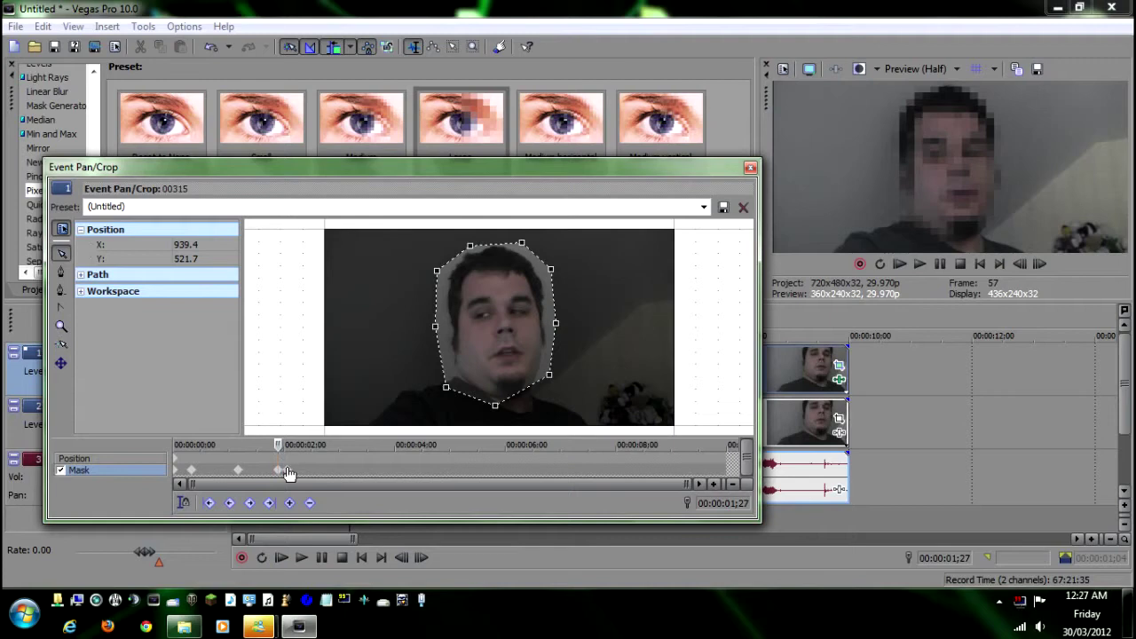
Step: Step to 2;03 and drag the drifting mask back onto the face
key("Right")
key("Left")
key("Left")
key("Right")
key("Right")
key("Right")
key("Right")
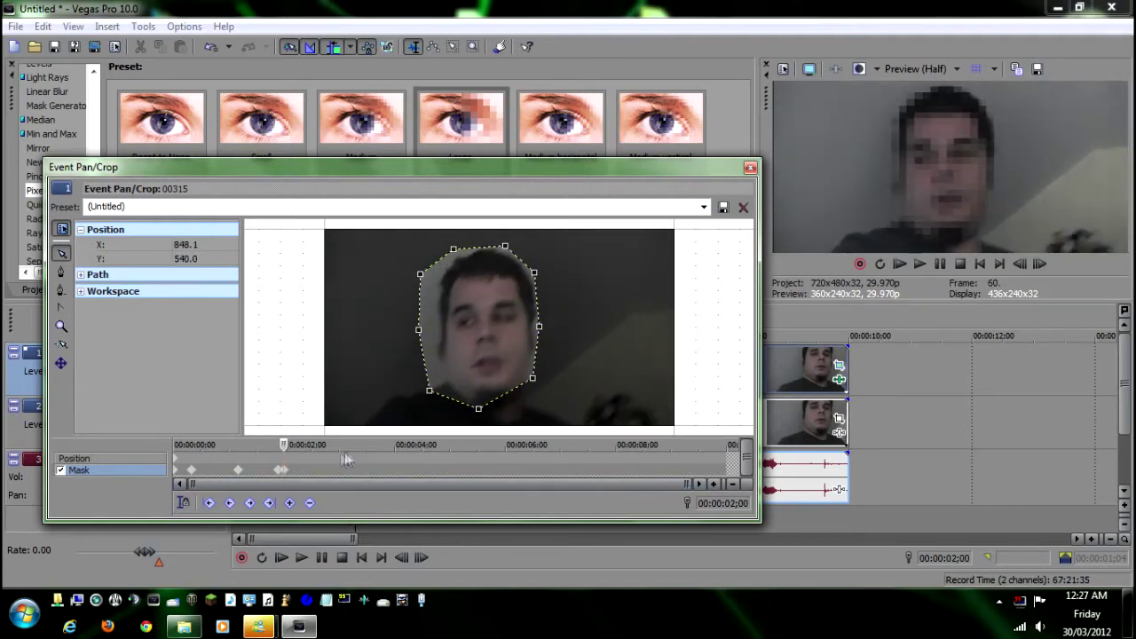
left_click_drag(280, 445, 289, 445)
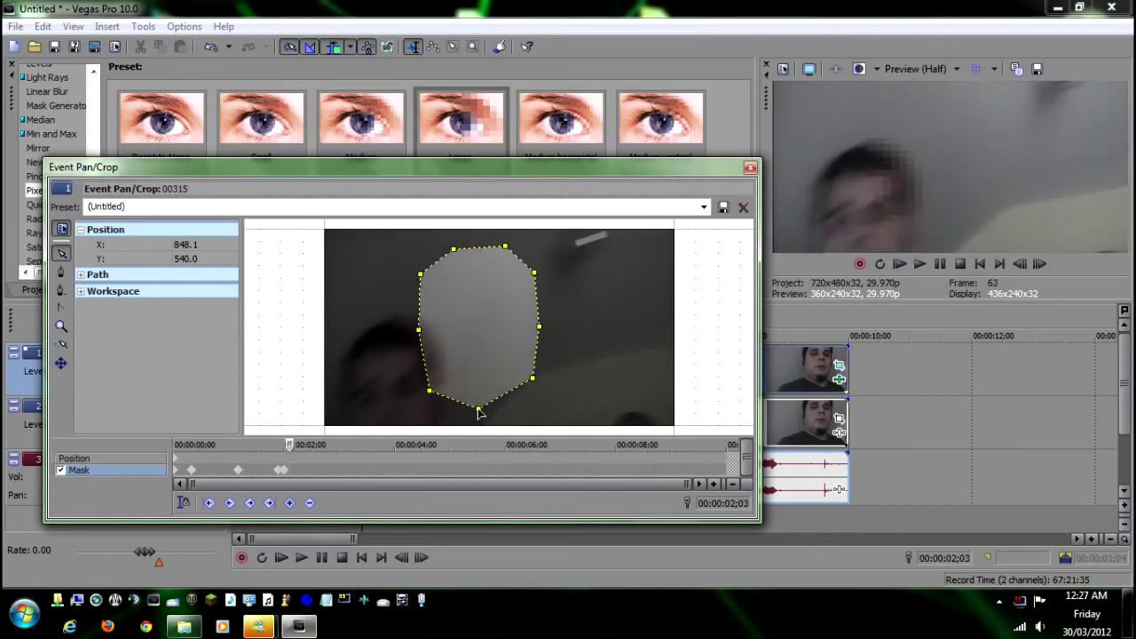
left_click_drag(478, 411, 393, 462)
left_click_drag(289, 445, 465, 448)
Step: Keyframe the mask onto the face at 5;09, 5;12, 5;15 and around 6;05
left_click_drag(284, 305, 453, 277)
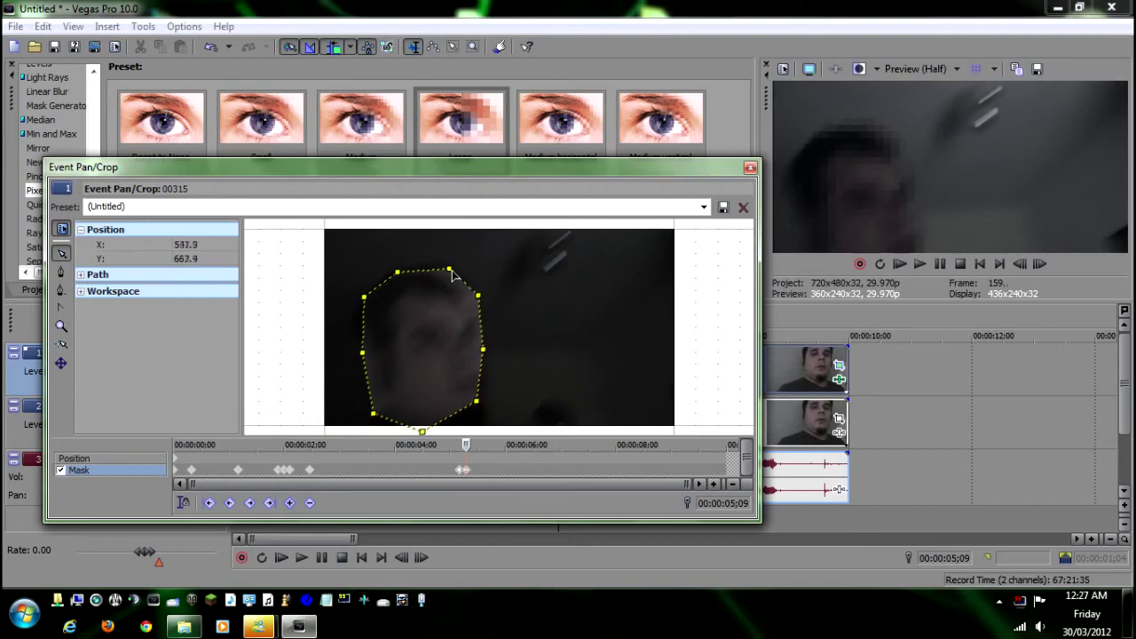
left_click_drag(469, 444, 473, 444)
left_click_drag(449, 269, 524, 224)
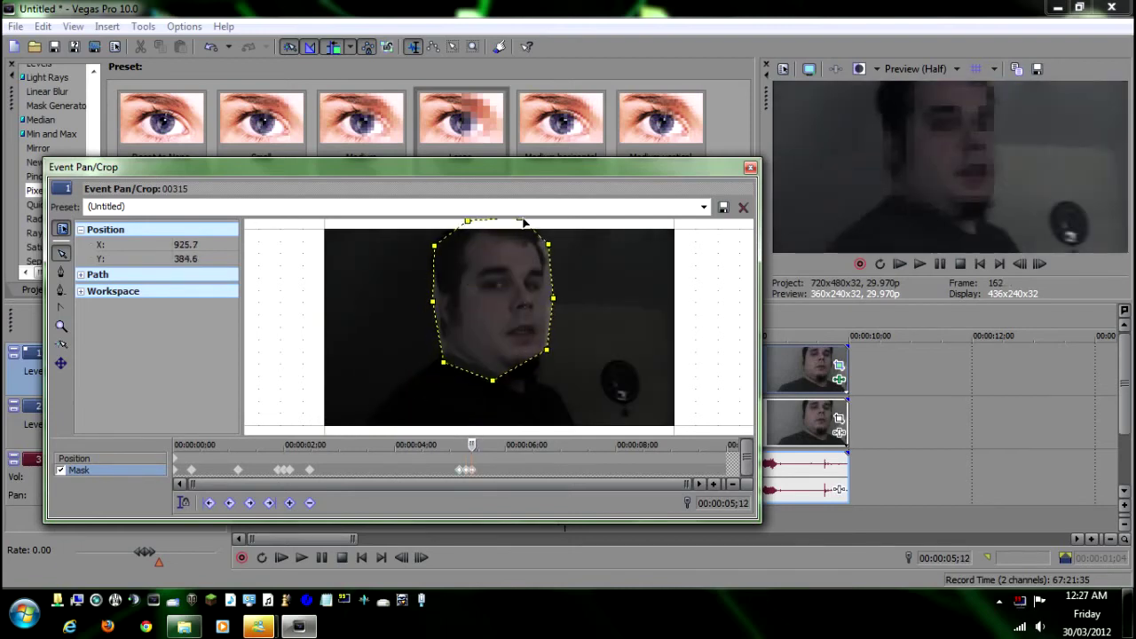
left_click_drag(473, 446, 478, 446)
left_click(513, 446)
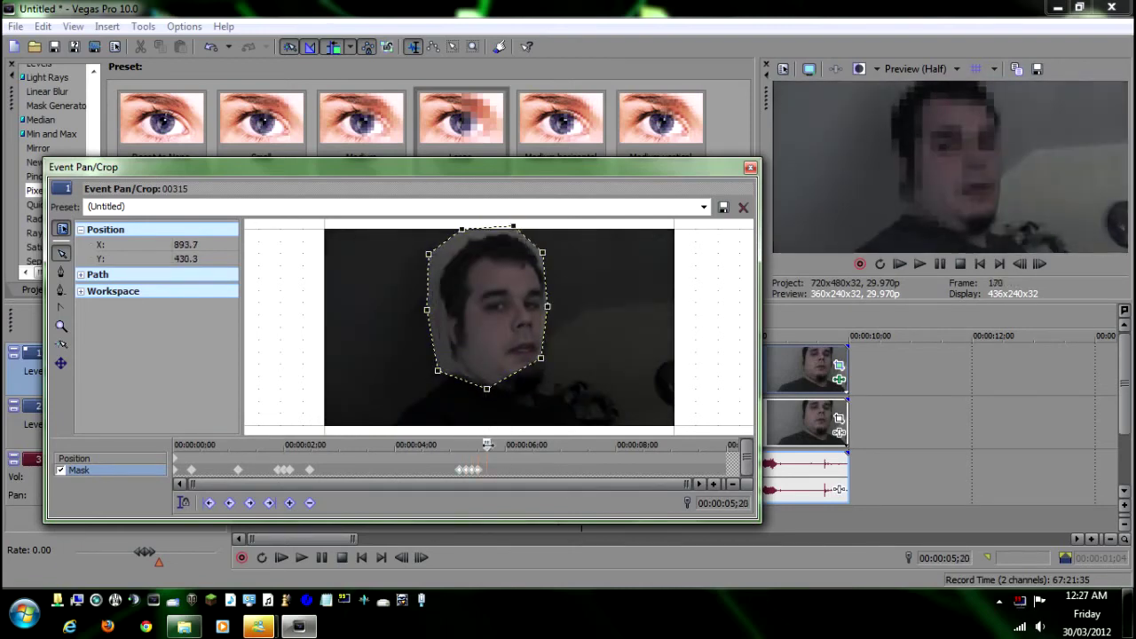
mouse_move(490, 394)
left_mouse_down()
mouse_move(508, 413)
mouse_move(490, 411)
mouse_move(538, 420)
mouse_move(479, 397)
left_mouse_up()
left_click(535, 446)
left_click(556, 446)
Step: Keyframe the mask along the face from about 7;10 to 9;26, then close Pan/Crop
left_click(578, 447)
left_click(596, 447)
left_click(616, 447)
left_click(625, 447)
left_click(691, 446)
left_click(703, 447)
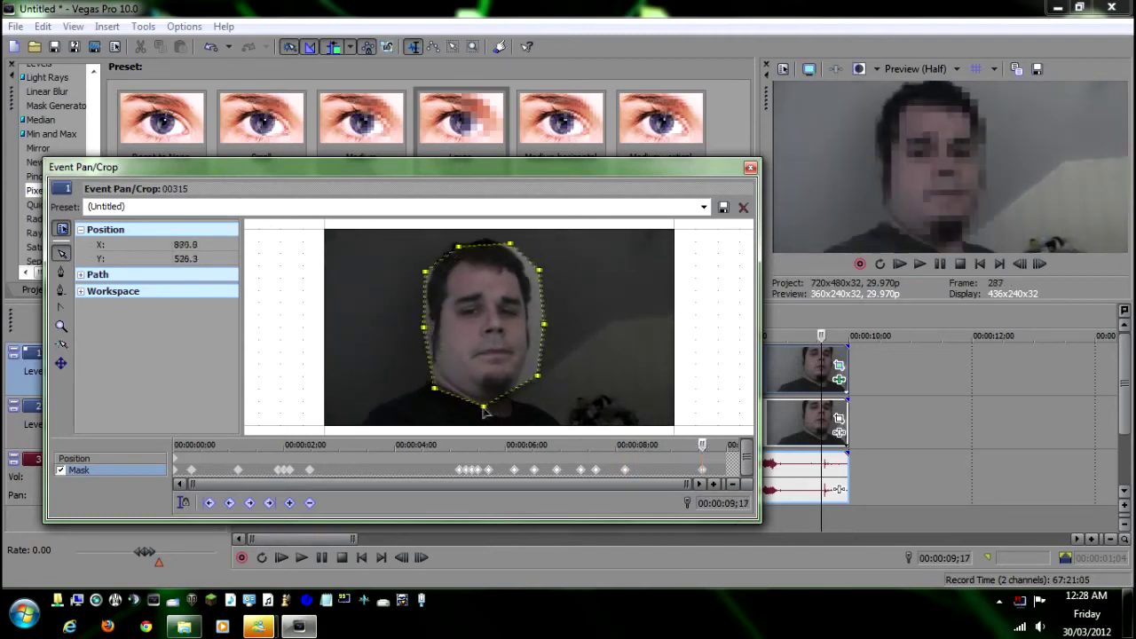
left_click(708, 447)
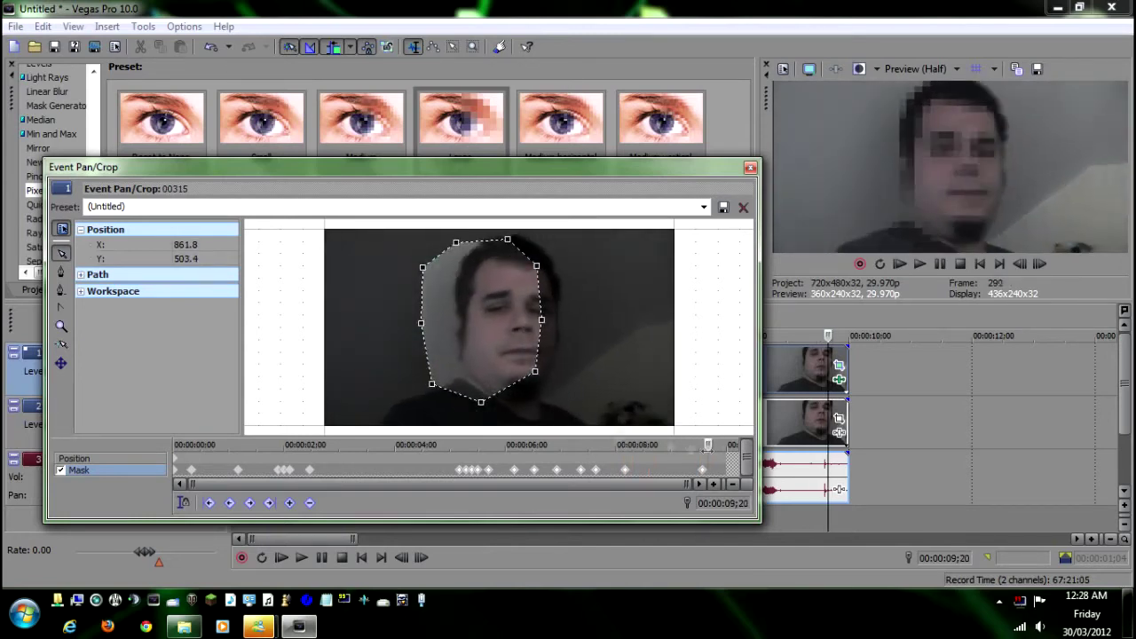
left_click_drag(484, 315, 533, 307)
left_click(718, 447)
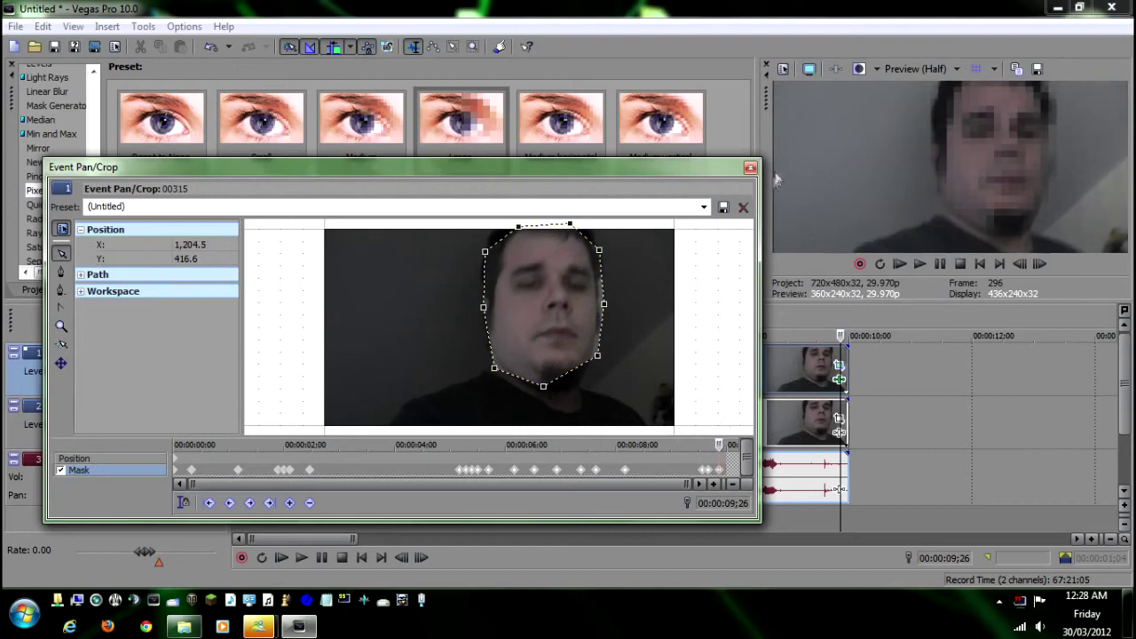
left_click(750, 168)
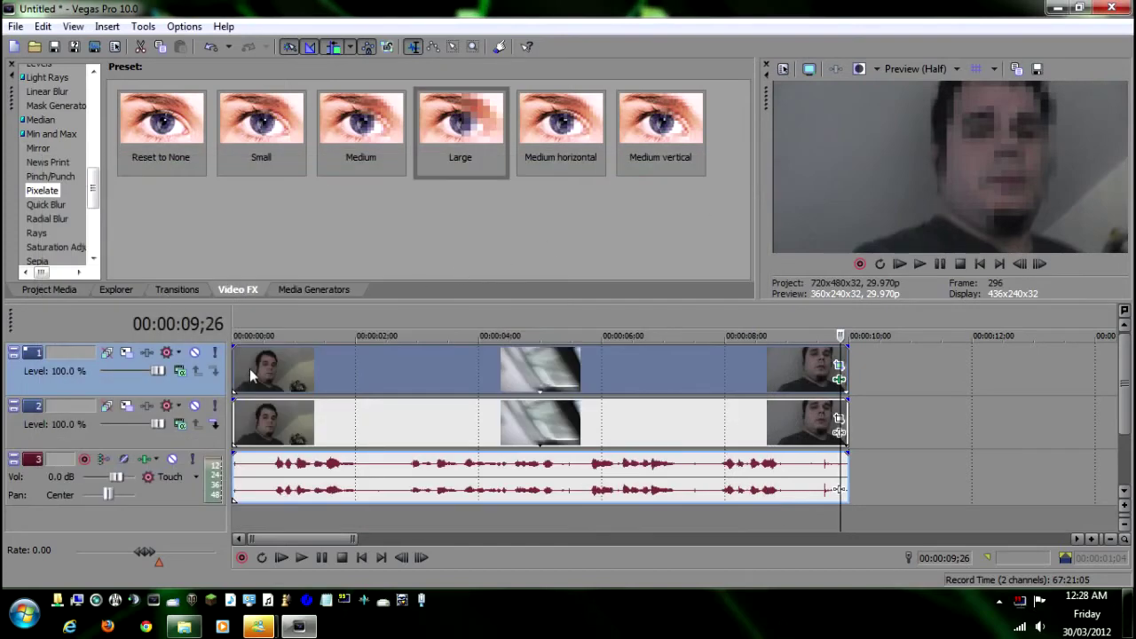
key("ctrl+Home")
key("space")
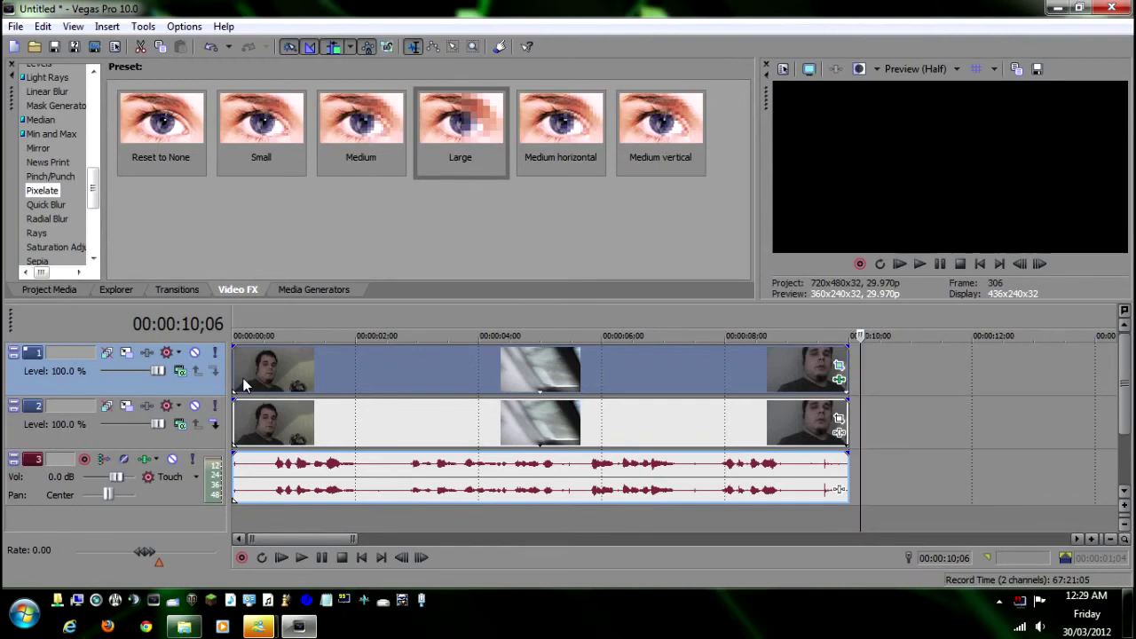
left_click(782, 378)
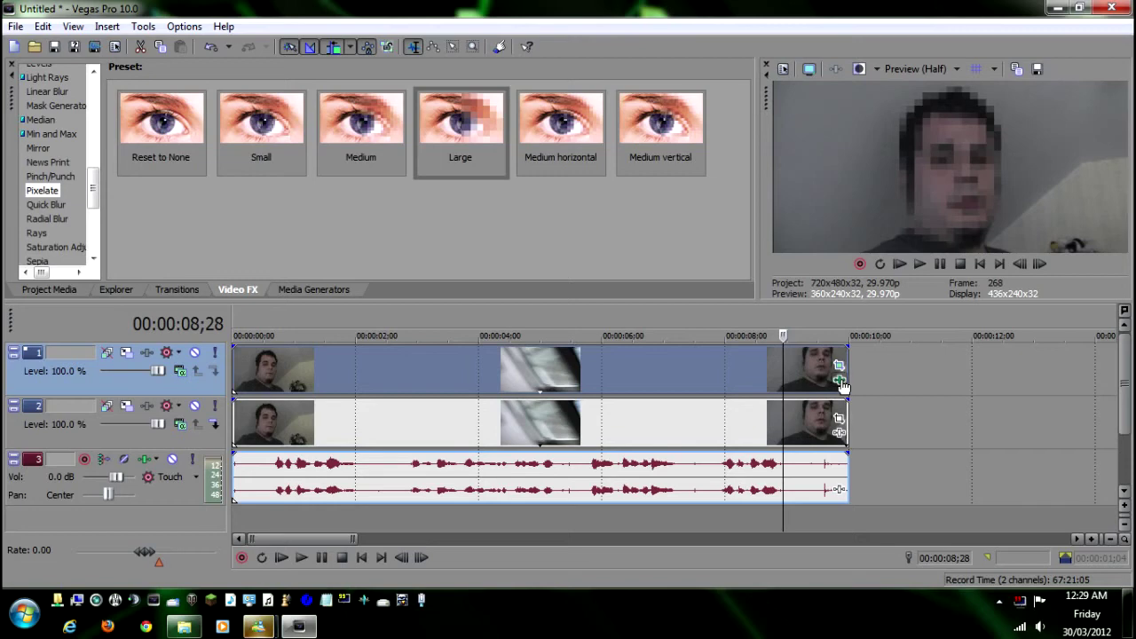
Step: Raise Pixelate to 0.8150 horizontal and 0.8493 vertical, then replay from the start
left_click(840, 381)
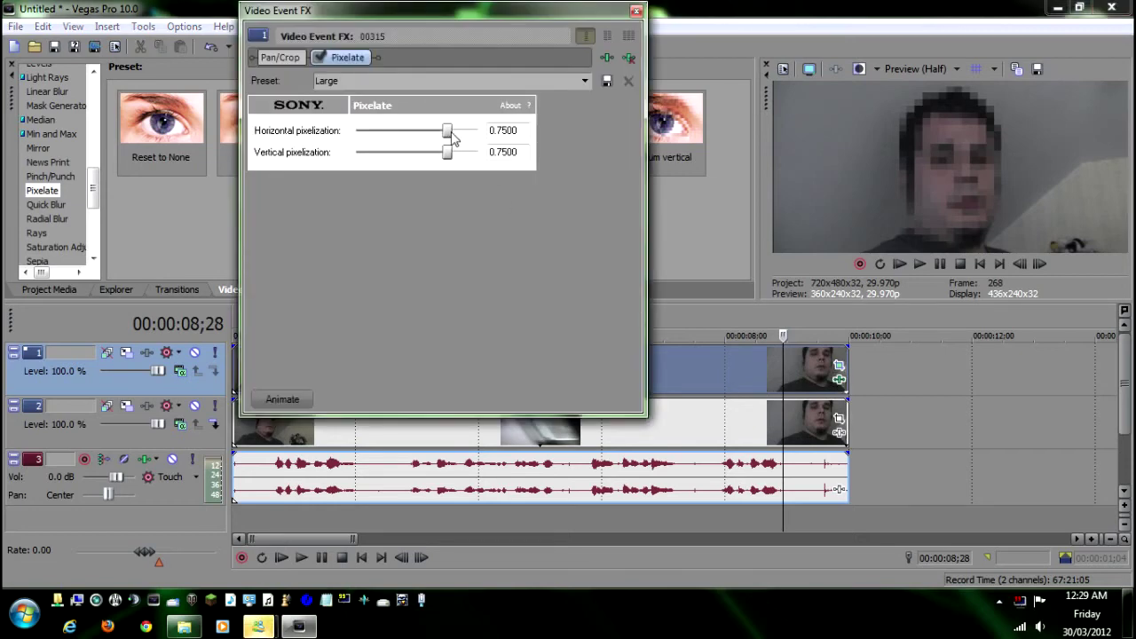
left_click_drag(447, 131, 463, 153)
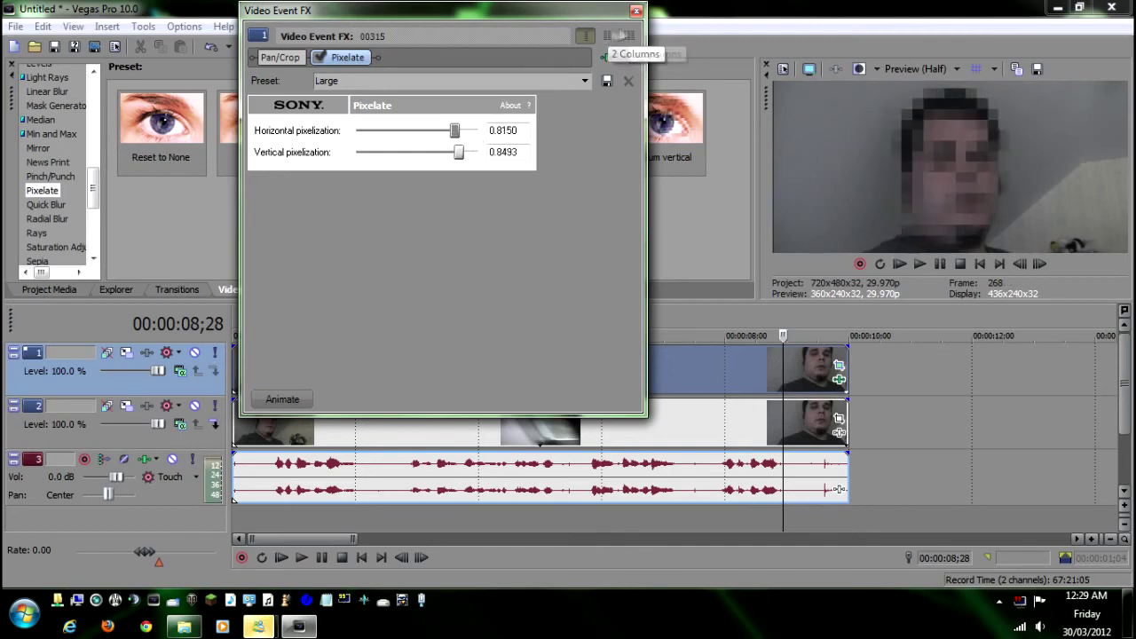
left_click(636, 11)
left_click(240, 368)
key("space")
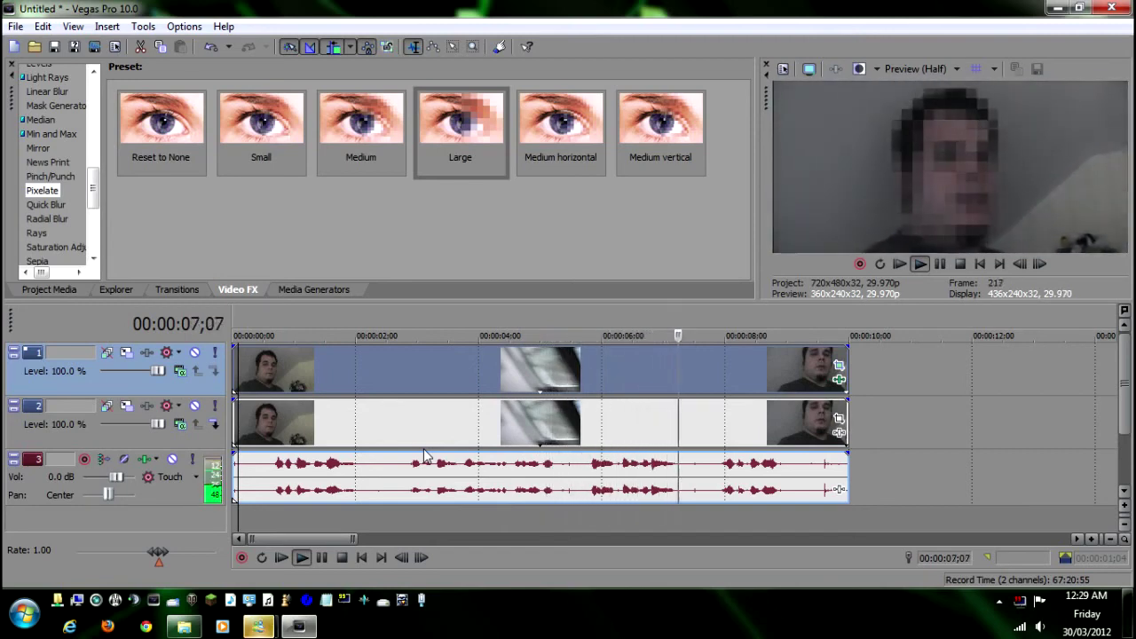
key("Return")
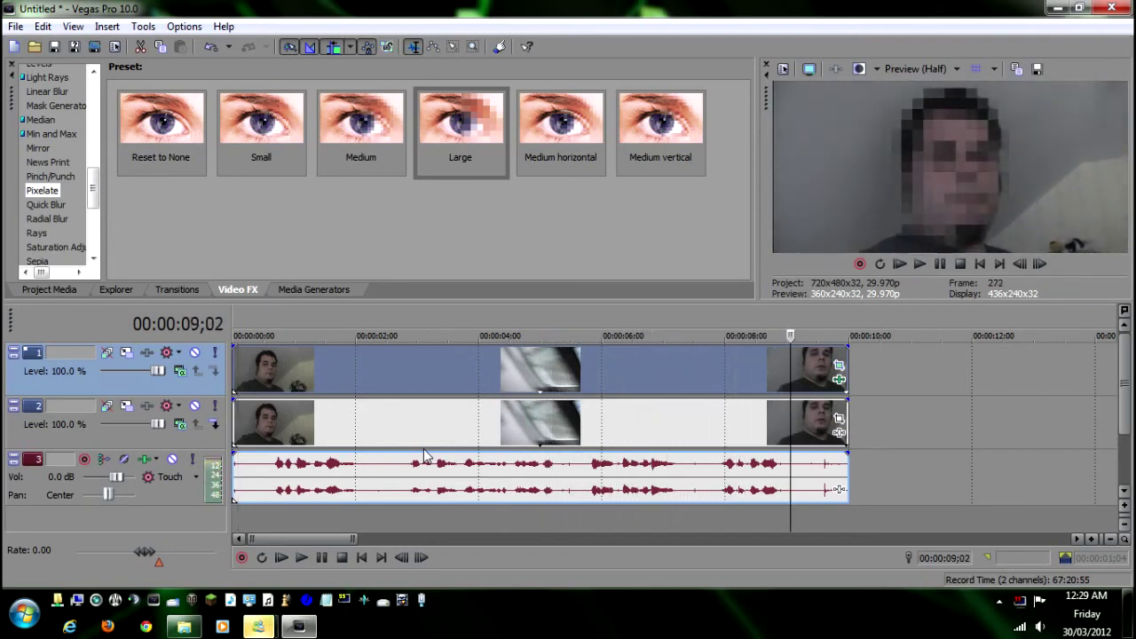